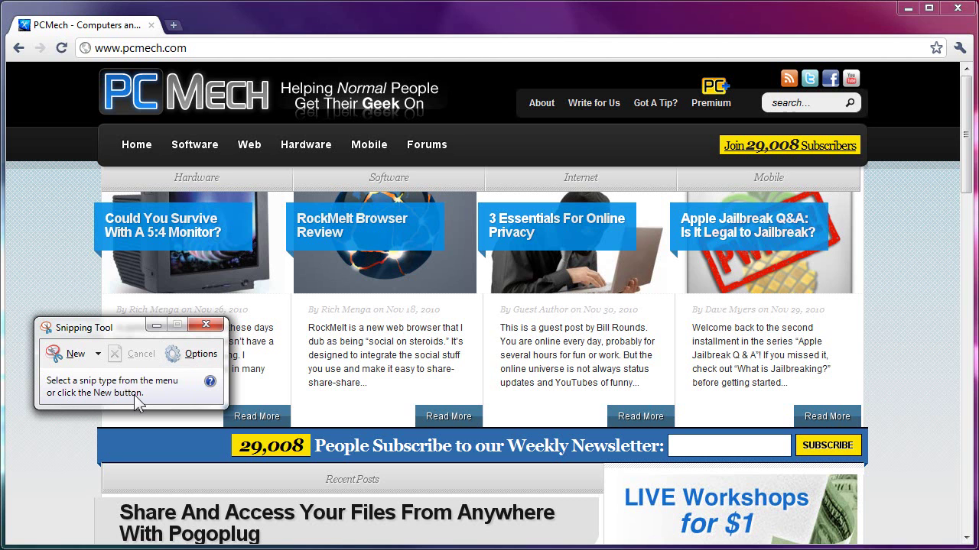
In the Snipping Tool options, hide the instruction text, disable always copying snips to the clipboard, and set the ink color to Lime.
{"action": "left_click", "coordinate": [196, 356]}
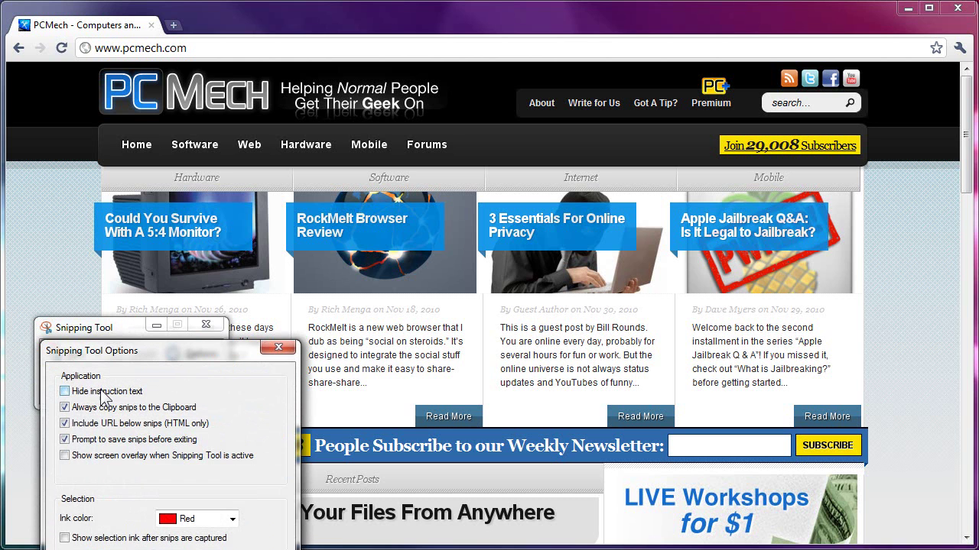
{"action": "left_click", "coordinate": [65, 390]}
{"action": "left_click", "coordinate": [123, 411]}
{"action": "left_click", "coordinate": [198, 523]}
{"action": "left_click", "coordinate": [180, 451]}
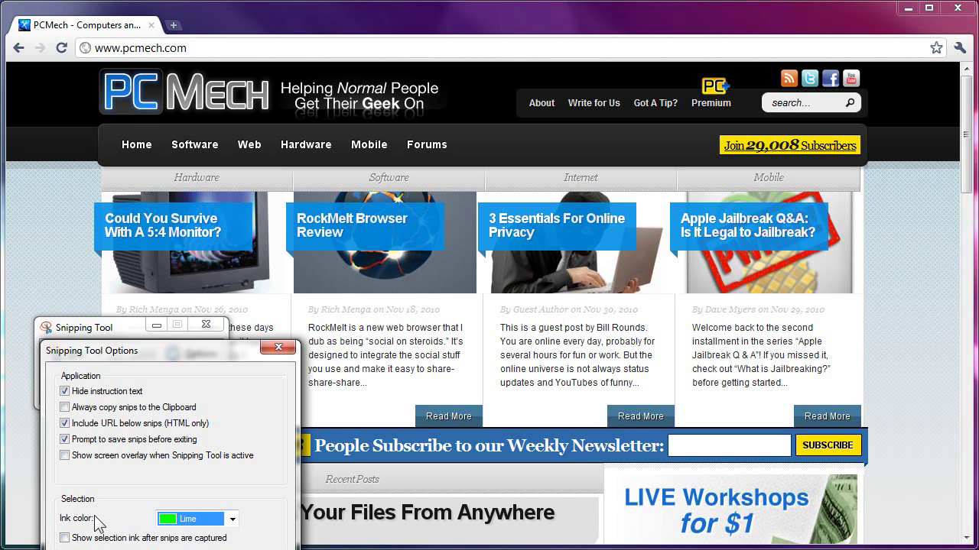
Change the ink color to Black and enable showing selection ink after snips are captured.
{"action": "left_click", "coordinate": [197, 526]}
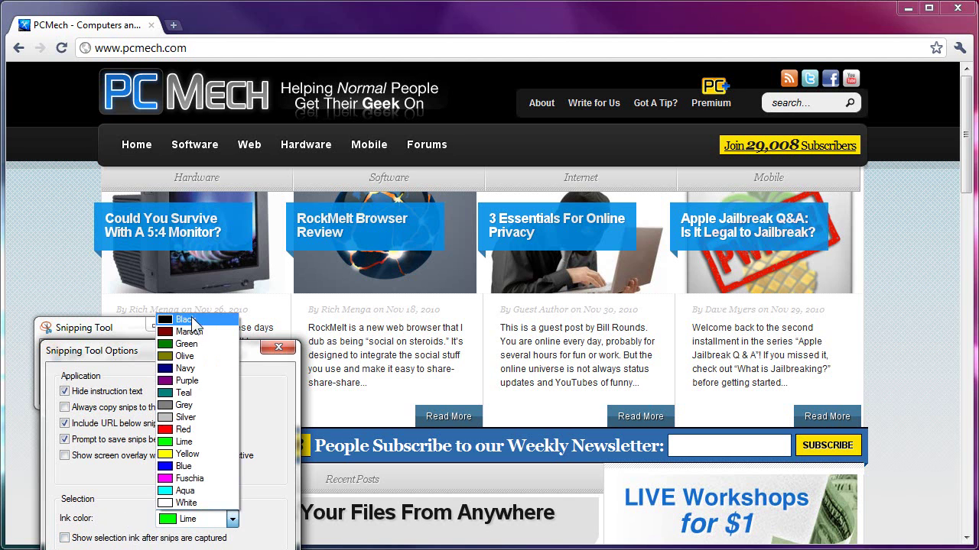
{"action": "left_click", "coordinate": [188, 321]}
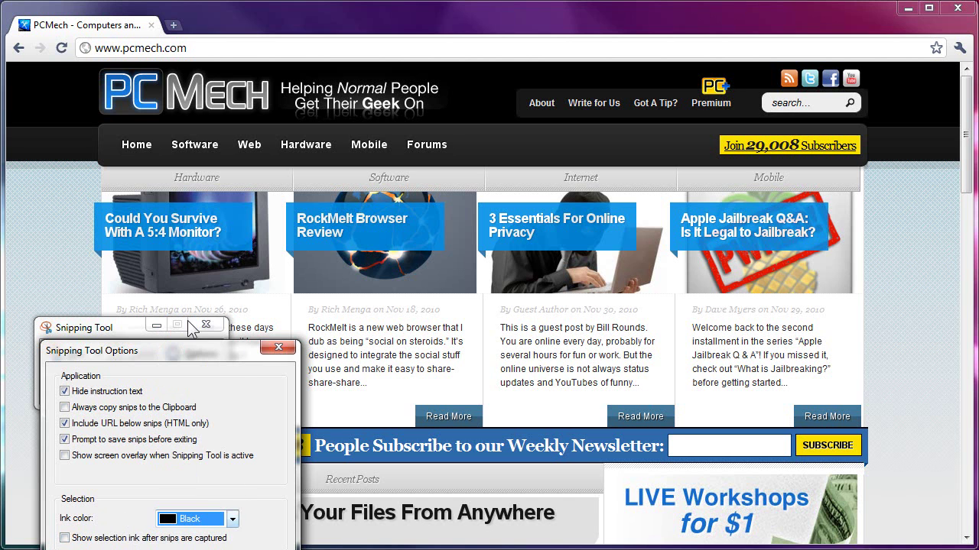
{"action": "left_click", "coordinate": [99, 539]}
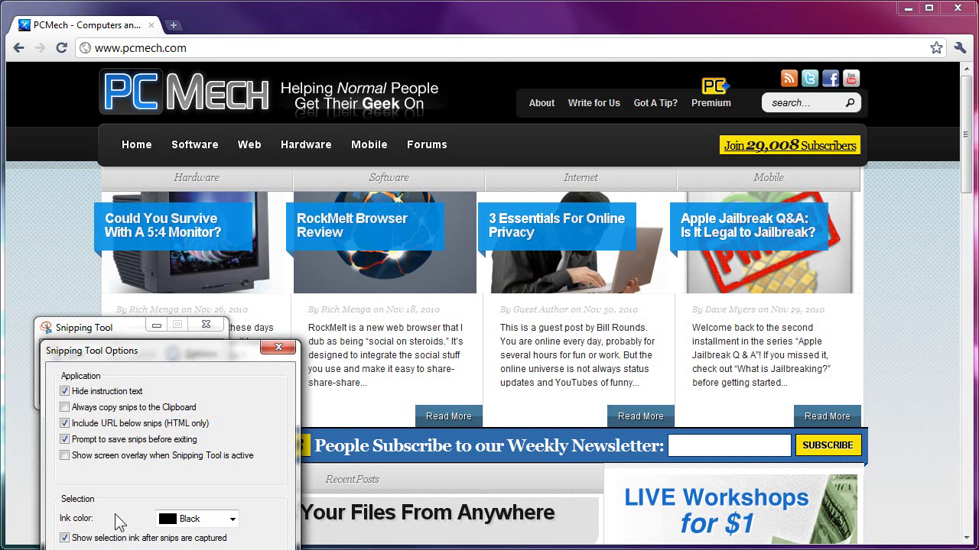
Set the ink color back to Lime, disable showing selection ink after capture, and apply the options.
{"action": "left_click", "coordinate": [212, 523]}
{"action": "left_click", "coordinate": [191, 454]}
{"action": "left_click", "coordinate": [87, 540]}
{"action": "key", "text": "Return"}
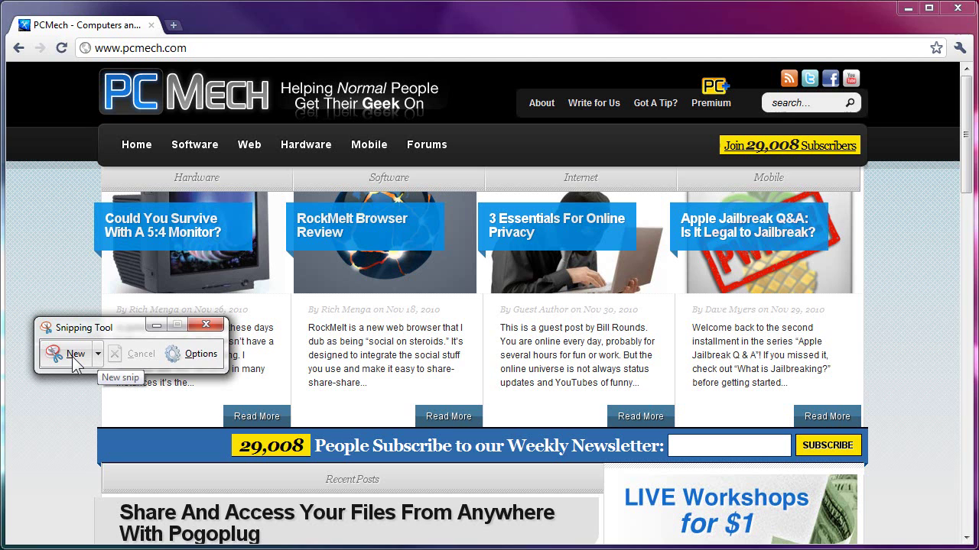
Capture a free-form snip across the RockMelt Browser Review banner and close it without saving.
{"action": "left_click", "coordinate": [72, 357]}
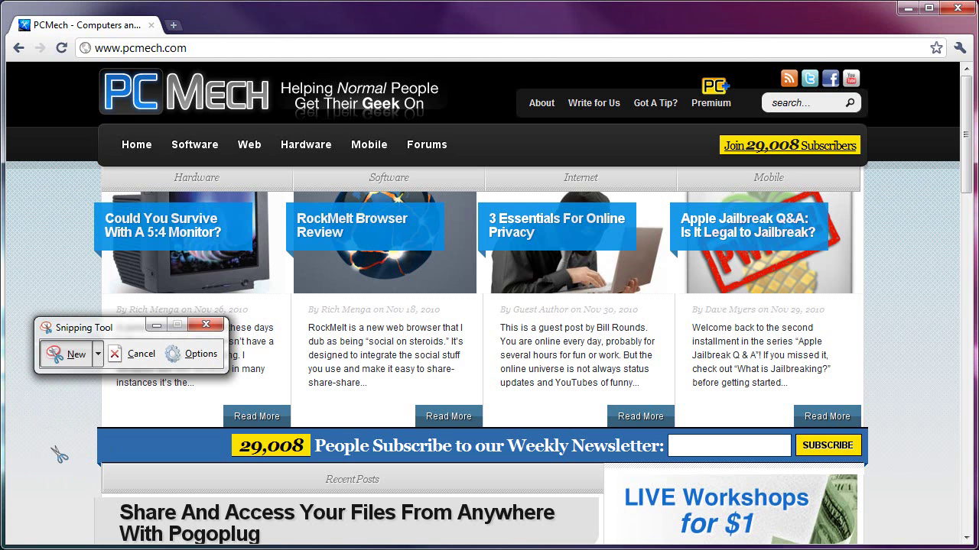
{"action": "mouse_move", "coordinate": [268, 344]}
{"action": "left_mouse_down"}
{"action": "mouse_move", "coordinate": [322, 192]}
{"action": "mouse_move", "coordinate": [267, 190]}
{"action": "left_mouse_up"}
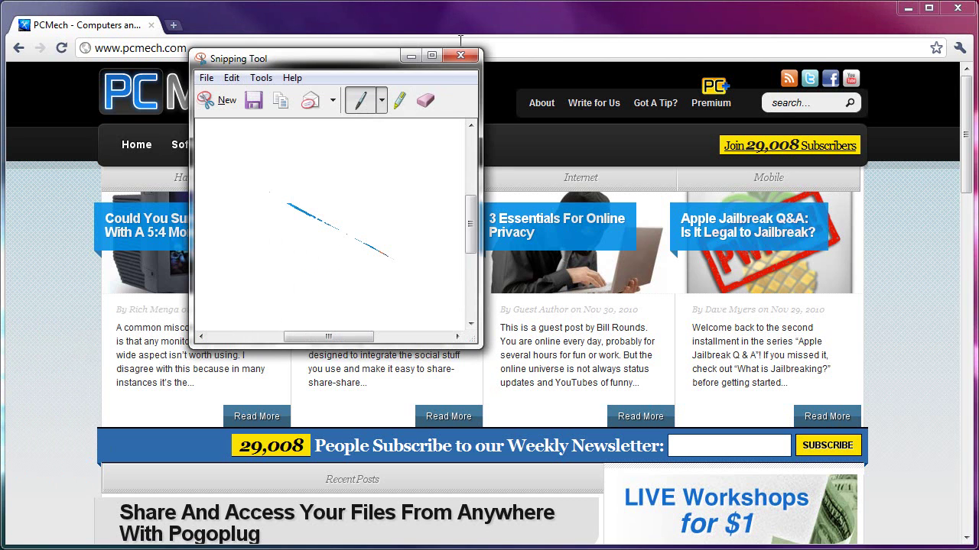
{"action": "left_click", "coordinate": [460, 56]}
{"action": "left_click", "coordinate": [457, 213]}
{"action": "left_click", "coordinate": [460, 56]}
{"action": "left_click", "coordinate": [402, 212]}
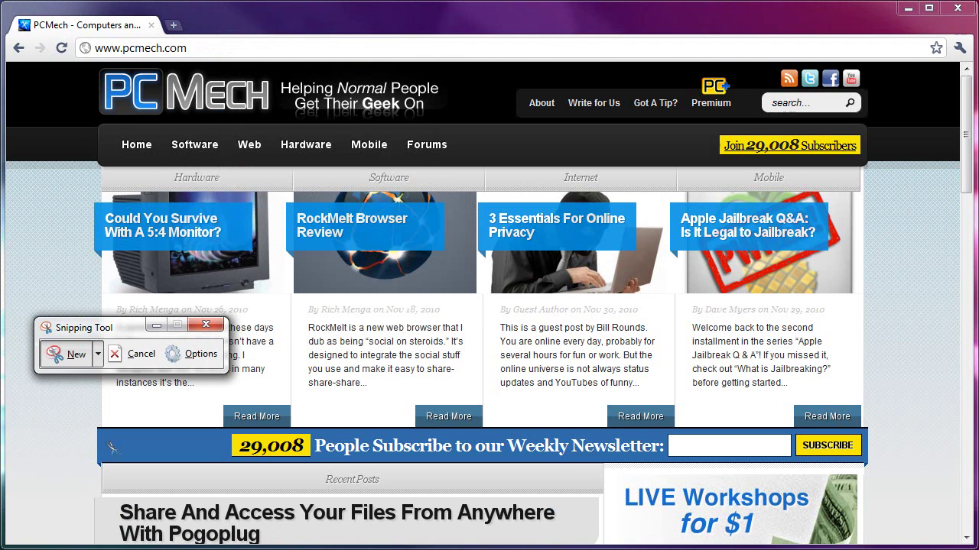
Capture a rectangular snip around the RockMelt Browser Review article and part of the Internet article, and discard it without saving.
{"action": "left_click", "coordinate": [97, 354]}
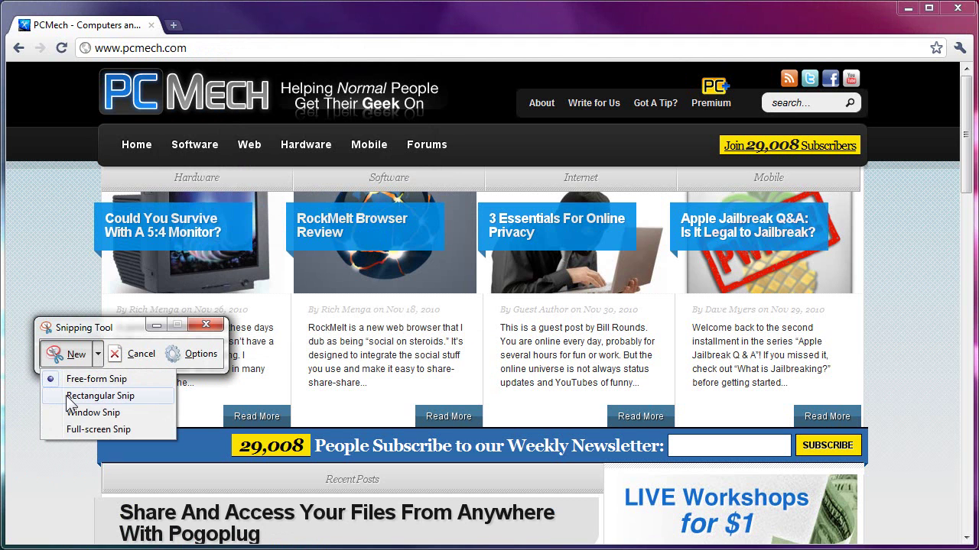
{"action": "left_click", "coordinate": [100, 396]}
{"action": "left_click", "coordinate": [141, 354]}
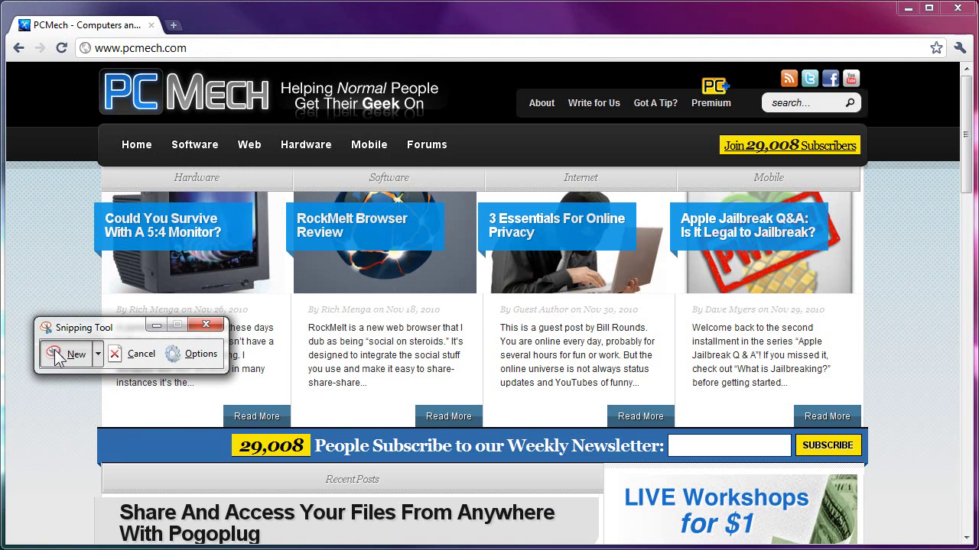
{"action": "left_click", "coordinate": [54, 350]}
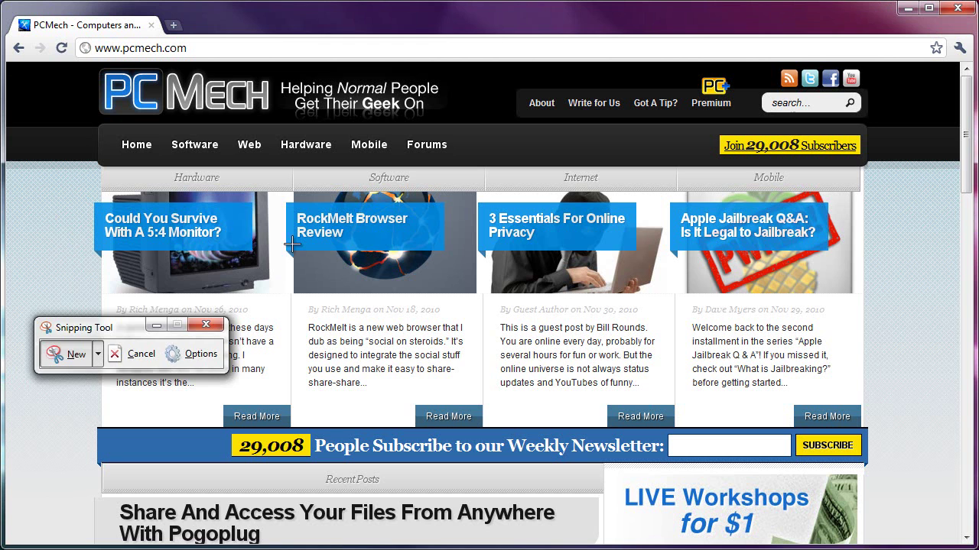
{"action": "left_click_drag", "start_coordinate": [274, 173], "coordinate": [563, 372]}
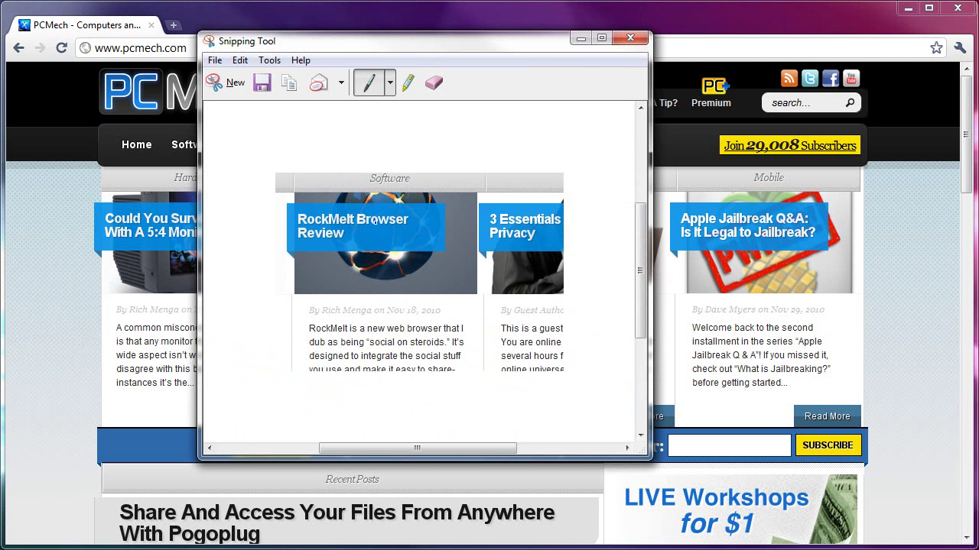
{"action": "left_click", "coordinate": [631, 37]}
{"action": "left_click", "coordinate": [487, 259]}
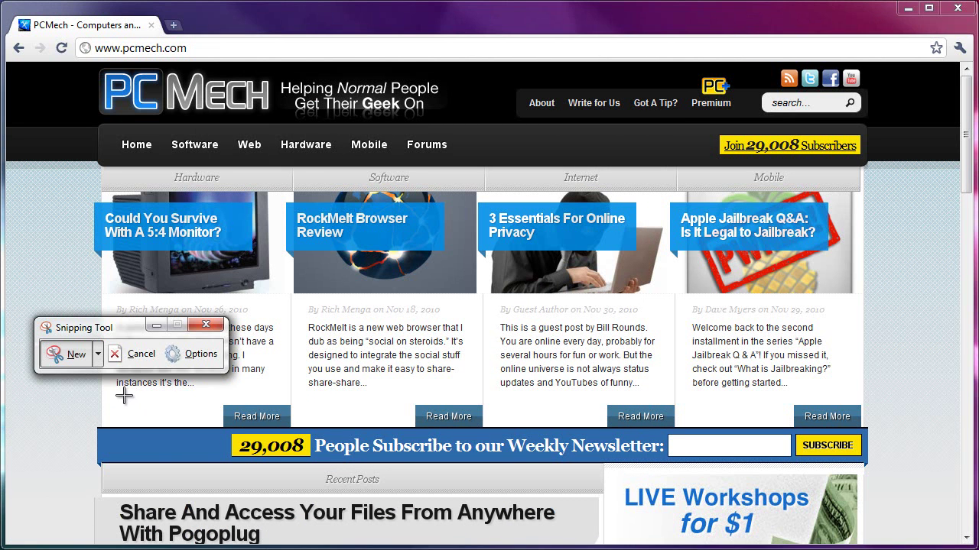
In the snipping options, set the ink color to Black and enable showing selection ink after snips are captured.
{"action": "left_click", "coordinate": [195, 354]}
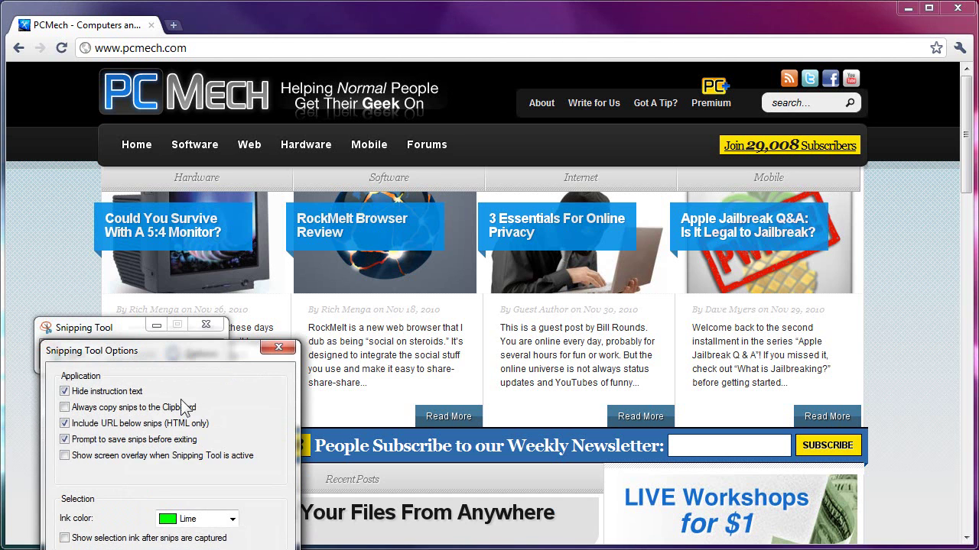
{"action": "left_click", "coordinate": [199, 519]}
{"action": "left_click", "coordinate": [197, 320]}
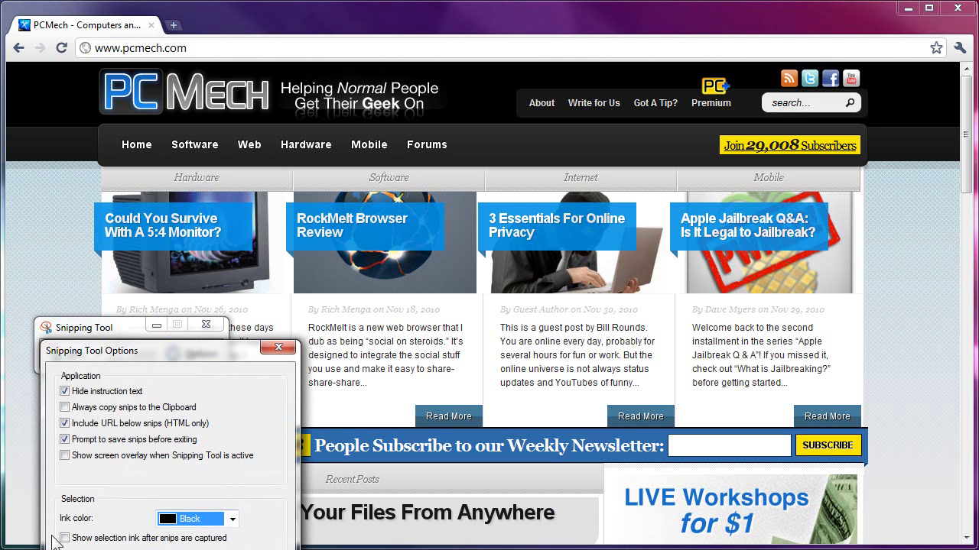
{"action": "left_click", "coordinate": [65, 538]}
{"action": "key", "text": "Return"}
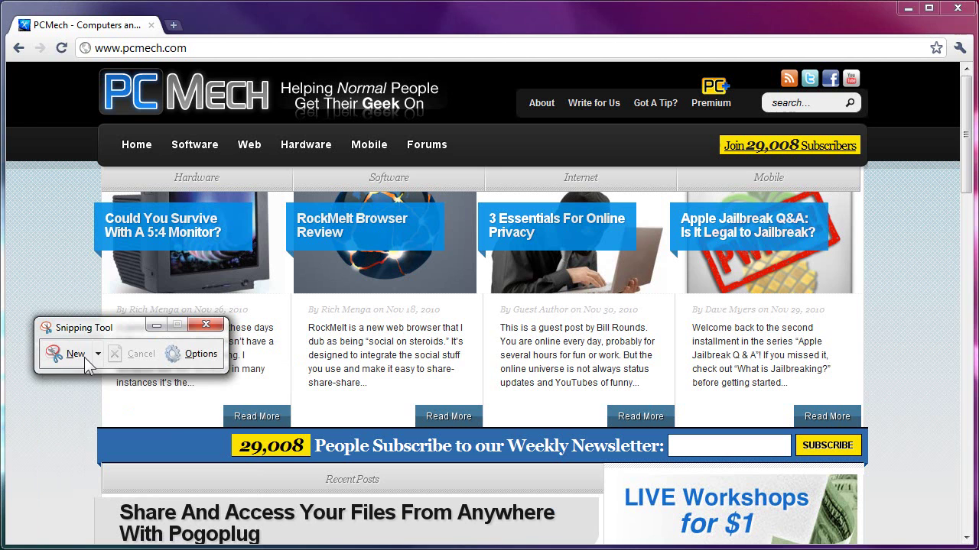
Capture an irregular free-form snip across the Software and Internet articles and discard it without saving.
{"action": "left_click", "coordinate": [98, 353]}
{"action": "left_click", "coordinate": [96, 377]}
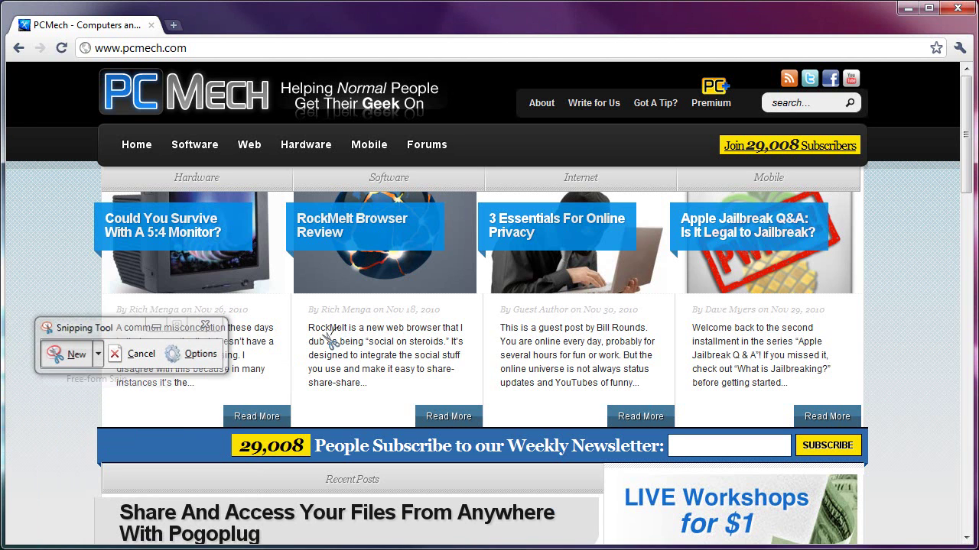
{"action": "mouse_move", "coordinate": [330, 337]}
{"action": "left_mouse_down"}
{"action": "mouse_move", "coordinate": [448, 398]}
{"action": "mouse_move", "coordinate": [676, 412]}
{"action": "mouse_move", "coordinate": [528, 305]}
{"action": "mouse_move", "coordinate": [489, 176]}
{"action": "mouse_move", "coordinate": [409, 218]}
{"action": "mouse_move", "coordinate": [313, 245]}
{"action": "mouse_move", "coordinate": [350, 305]}
{"action": "mouse_move", "coordinate": [342, 327]}
{"action": "left_mouse_up"}
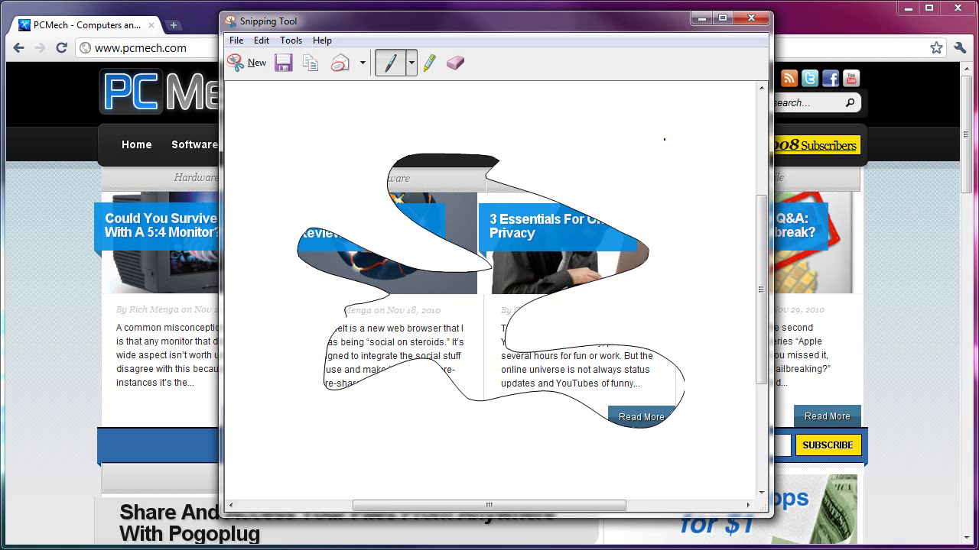
{"action": "left_click", "coordinate": [750, 17]}
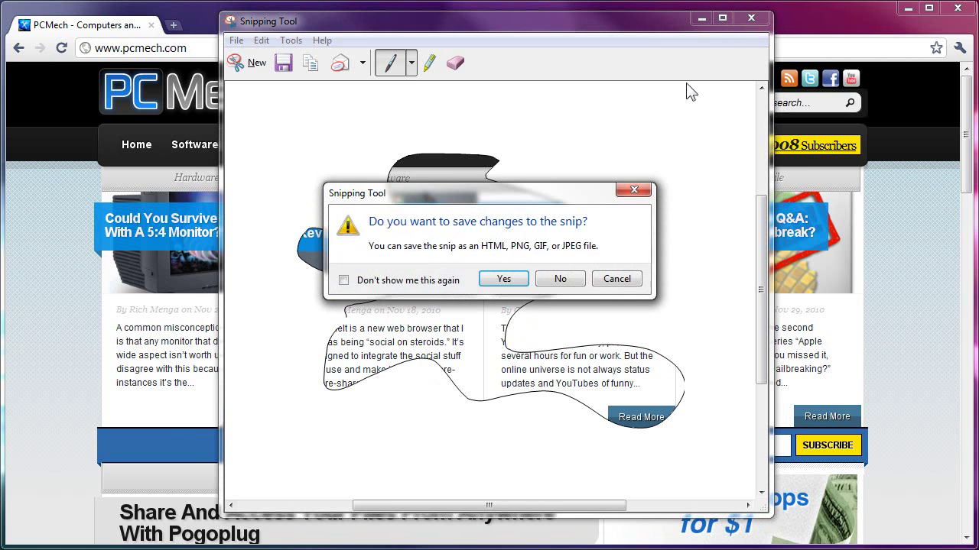
{"action": "left_click", "coordinate": [562, 276]}
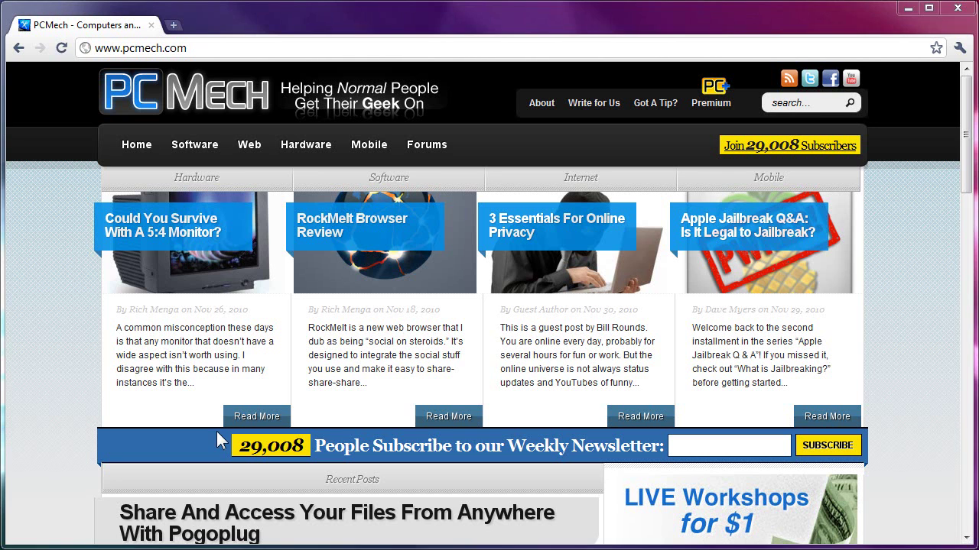
Restore the ink color to Lime and disable showing selection ink after snips are captured.
{"action": "left_click", "coordinate": [203, 354]}
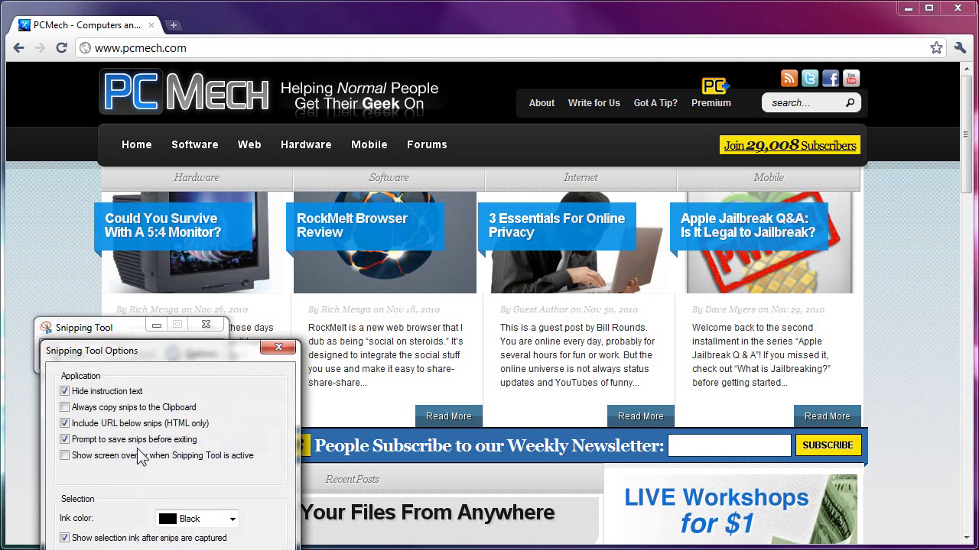
{"action": "left_click", "coordinate": [183, 520]}
{"action": "left_click", "coordinate": [182, 443]}
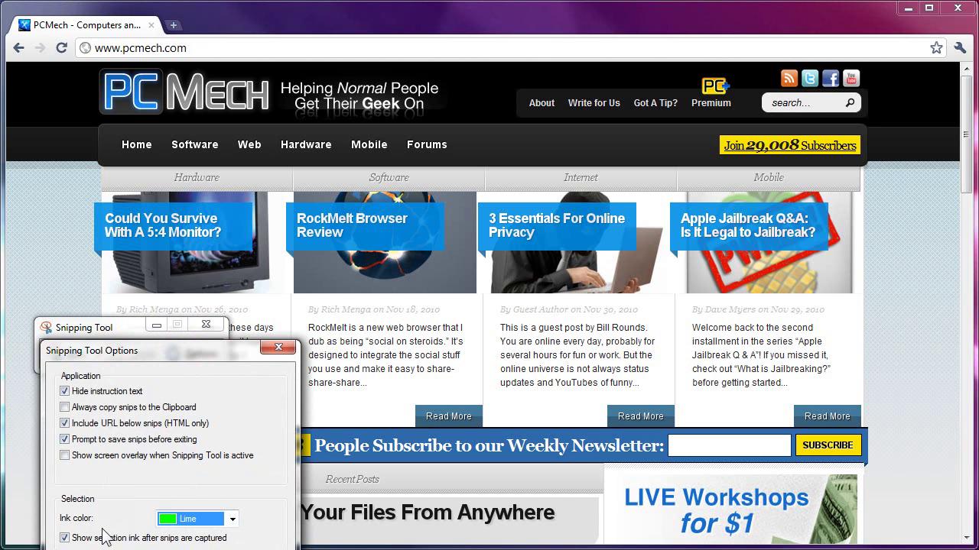
{"action": "left_click", "coordinate": [65, 537]}
{"action": "key", "text": "Return"}
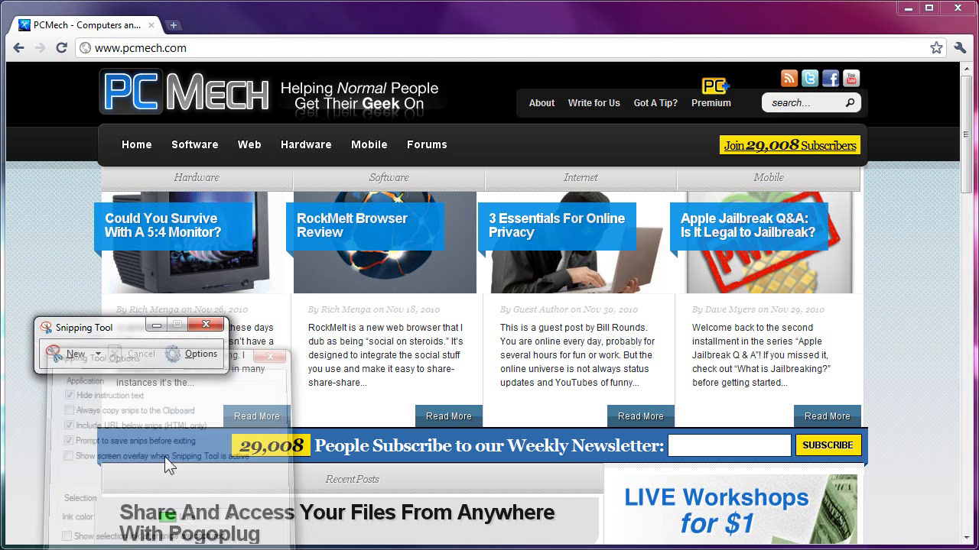
Capture a rectangular snip of the RockMelt and 3 Essentials articles down to the newsletter bar, and reposition the snip window.
{"action": "left_click", "coordinate": [69, 354]}
{"action": "key", "text": "Escape"}
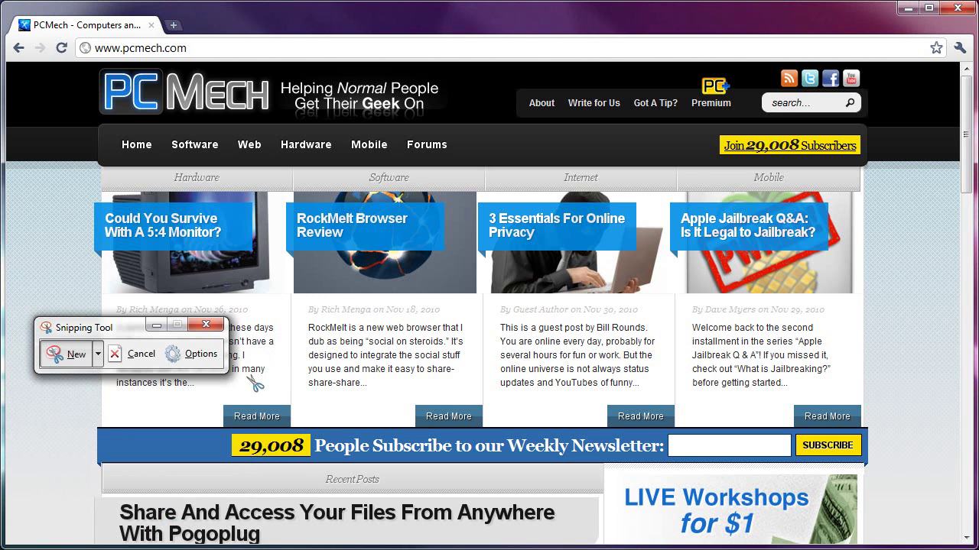
{"action": "left_click", "coordinate": [97, 354]}
{"action": "left_click", "coordinate": [86, 394]}
{"action": "left_click_drag", "start_coordinate": [315, 191], "coordinate": [663, 454]}
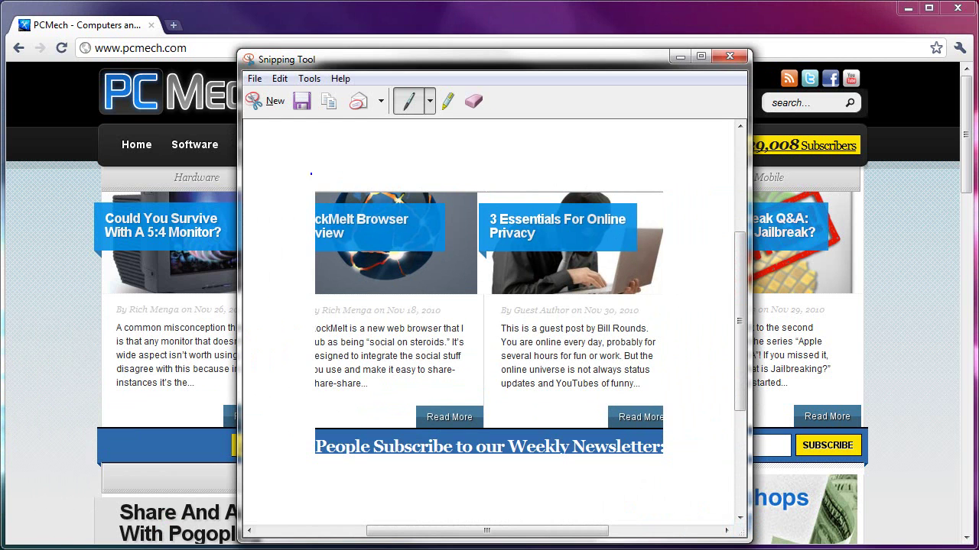
{"action": "left_click_drag", "start_coordinate": [428, 58], "coordinate": [368, 43]}
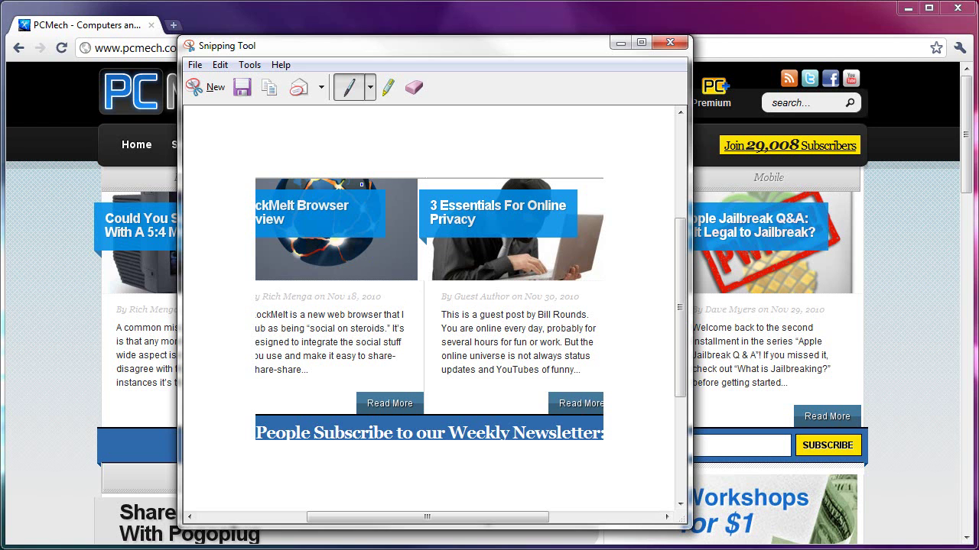
Scribble over the opening words of the 3 Essentials article text with the blue pen and erase the marks.
{"action": "left_click", "coordinate": [388, 87]}
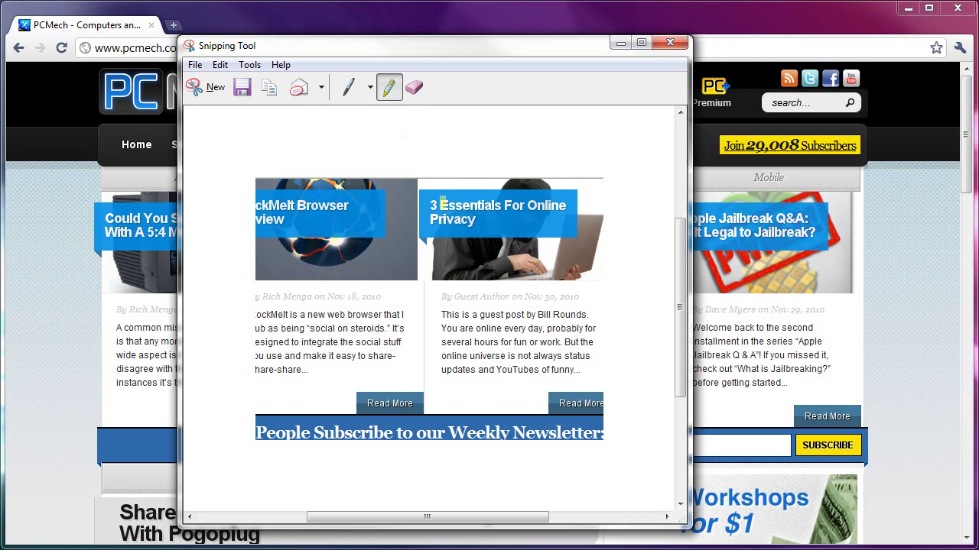
{"action": "left_click", "coordinate": [356, 87]}
{"action": "mouse_move", "coordinate": [451, 316]}
{"action": "left_mouse_down"}
{"action": "mouse_move", "coordinate": [475, 315]}
{"action": "mouse_move", "coordinate": [441, 314]}
{"action": "mouse_move", "coordinate": [523, 317]}
{"action": "left_mouse_up"}
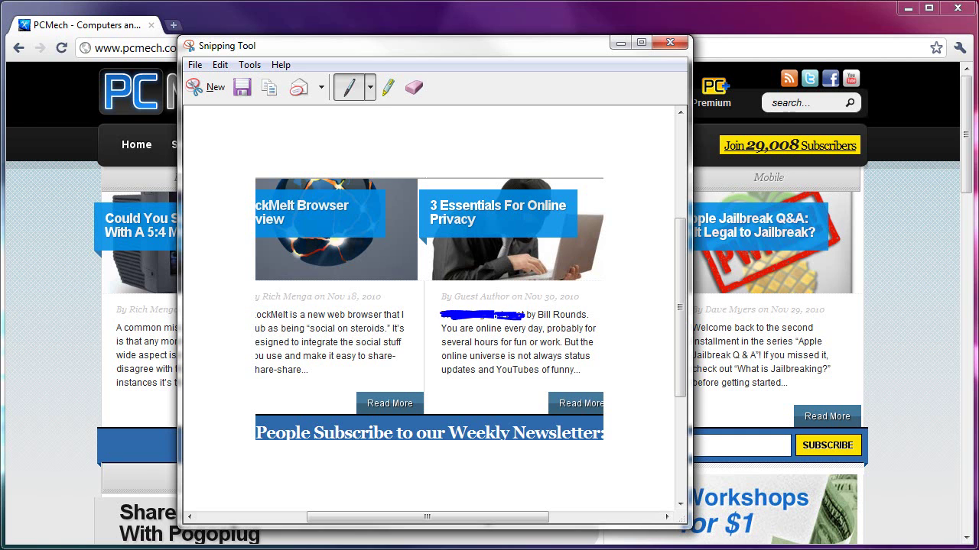
{"action": "left_click", "coordinate": [414, 88]}
{"action": "left_click", "coordinate": [444, 316]}
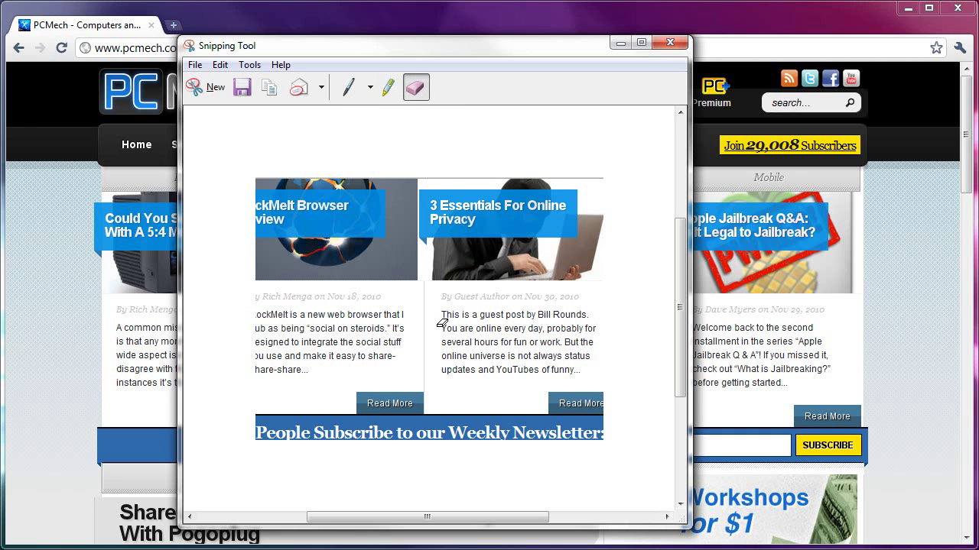
Customize the pen to Red, Thick point and Round tip, and cover most of the 3 Essentials article's first text line with it.
{"action": "left_click", "coordinate": [370, 88]}
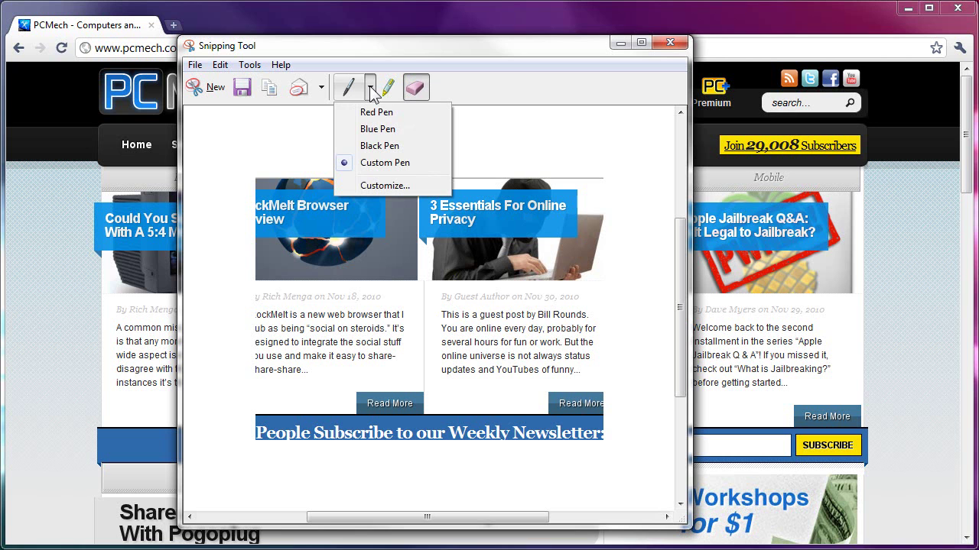
{"action": "left_click", "coordinate": [380, 187]}
{"action": "left_click", "coordinate": [394, 123]}
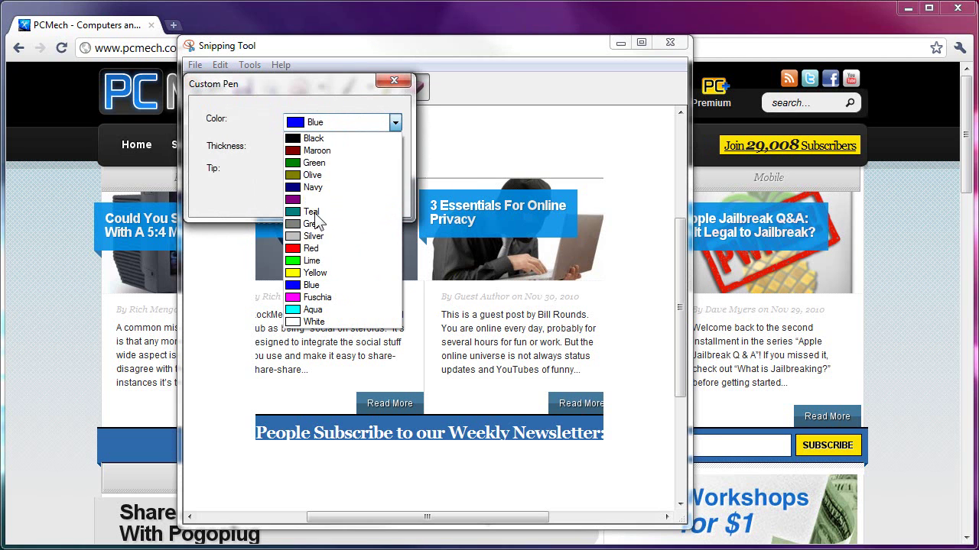
{"action": "left_click", "coordinate": [309, 249]}
{"action": "left_click", "coordinate": [325, 147]}
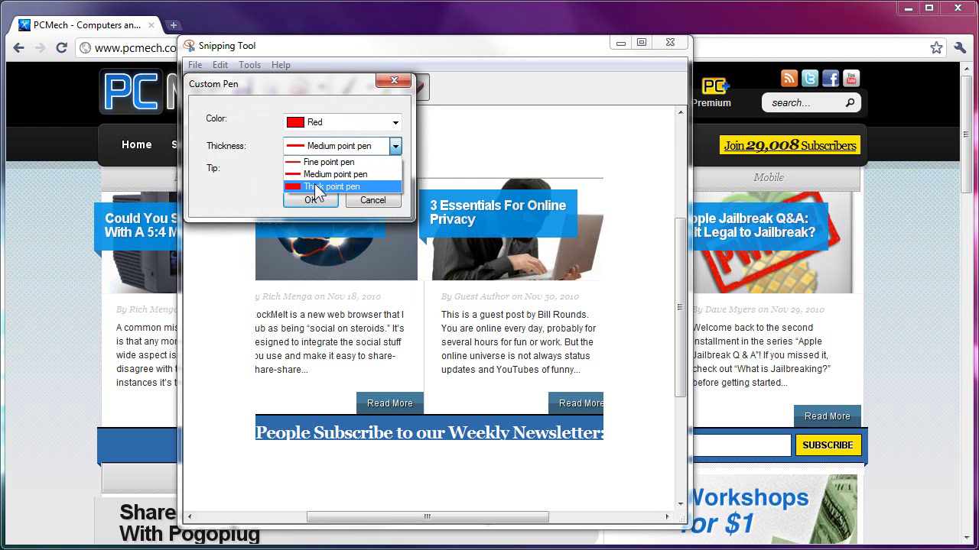
{"action": "left_click", "coordinate": [316, 187]}
{"action": "left_click", "coordinate": [329, 170]}
{"action": "left_click", "coordinate": [310, 191]}
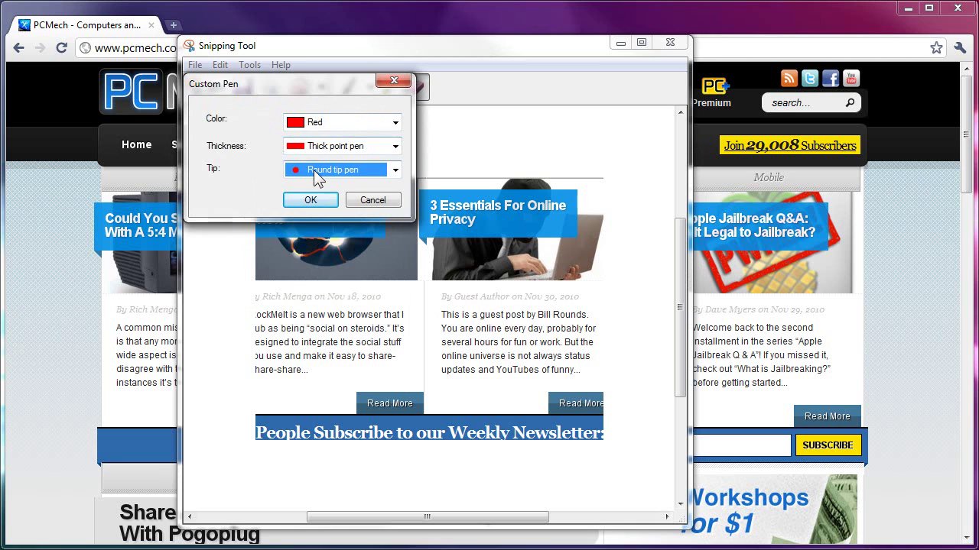
{"action": "left_click", "coordinate": [305, 200]}
{"action": "mouse_move", "coordinate": [435, 315]}
{"action": "left_mouse_down"}
{"action": "mouse_move", "coordinate": [558, 316]}
{"action": "mouse_move", "coordinate": [448, 313]}
{"action": "left_mouse_up"}
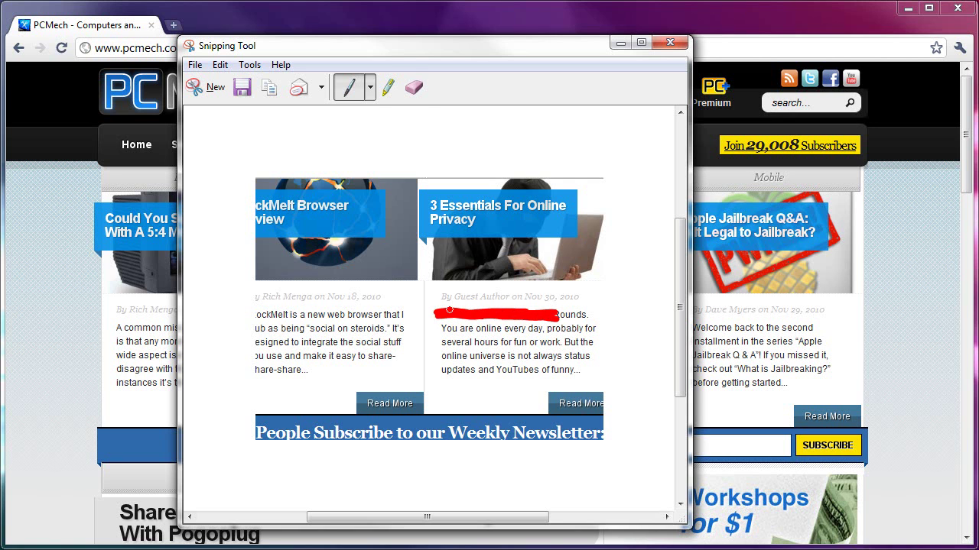
Erase the red mark from the 3 Essentials article text and cover the first line of that article's title with the red pen.
{"action": "left_click", "coordinate": [414, 87]}
{"action": "left_click_drag", "start_coordinate": [552, 311], "coordinate": [411, 320]}
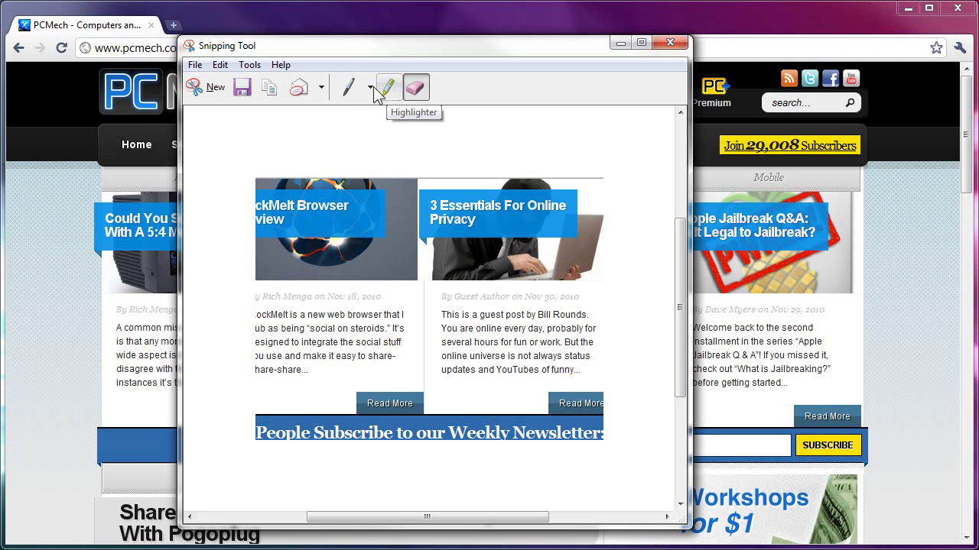
{"action": "left_click", "coordinate": [349, 89]}
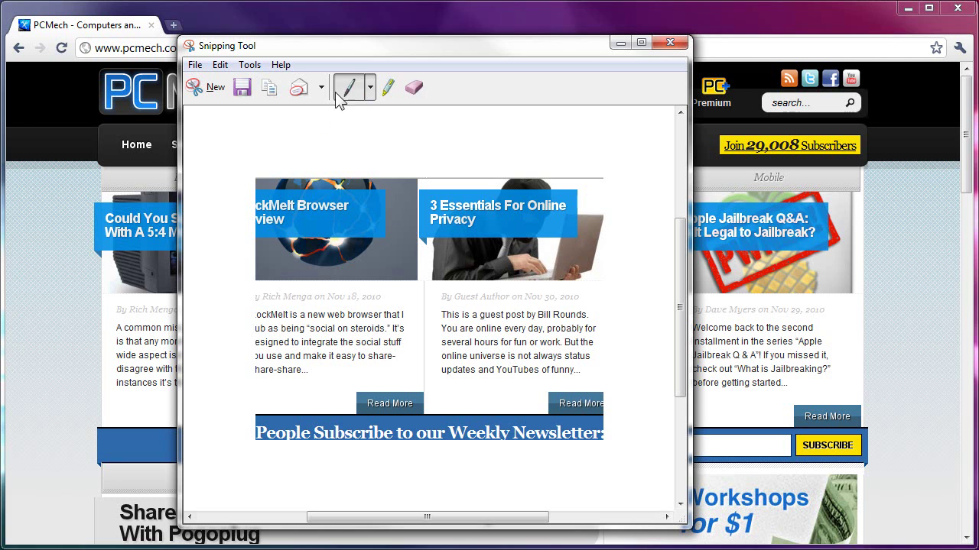
{"action": "mouse_move", "coordinate": [430, 204]}
{"action": "left_mouse_down"}
{"action": "mouse_move", "coordinate": [566, 203]}
{"action": "mouse_move", "coordinate": [432, 202]}
{"action": "mouse_move", "coordinate": [473, 201]}
{"action": "left_mouse_up"}
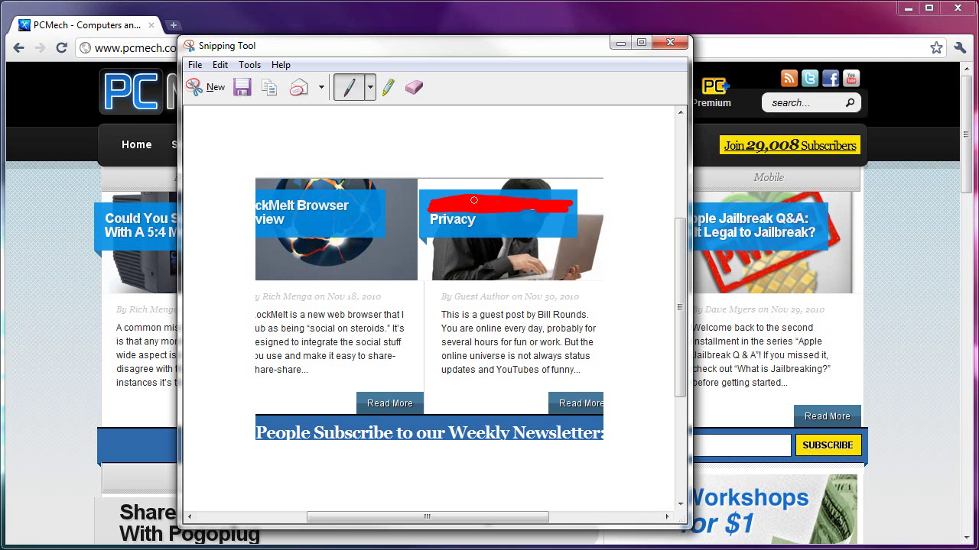
Close the snip, saving it to the Desktop as Capture in Portable Network Graphic (PNG) format, and view the saved image.
{"action": "left_click", "coordinate": [663, 42]}
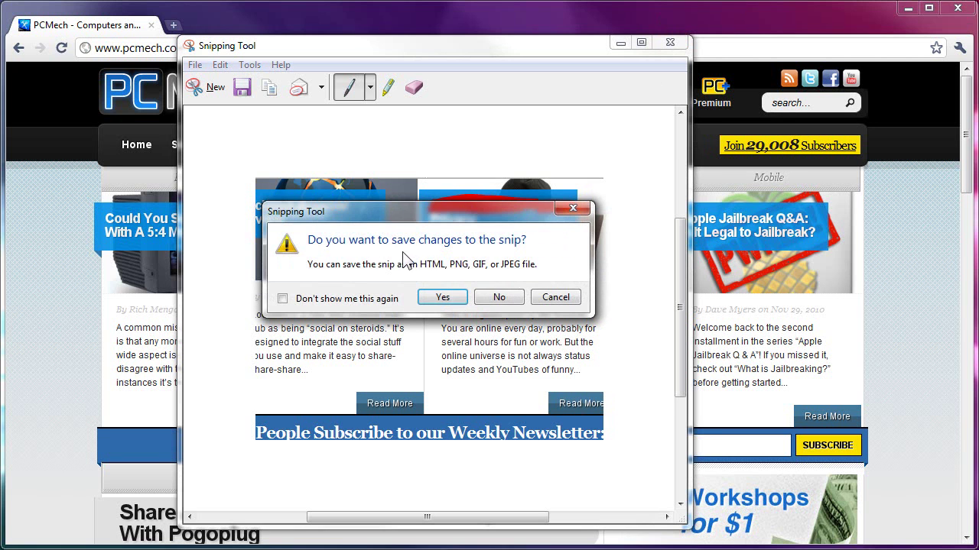
{"action": "left_click", "coordinate": [437, 297]}
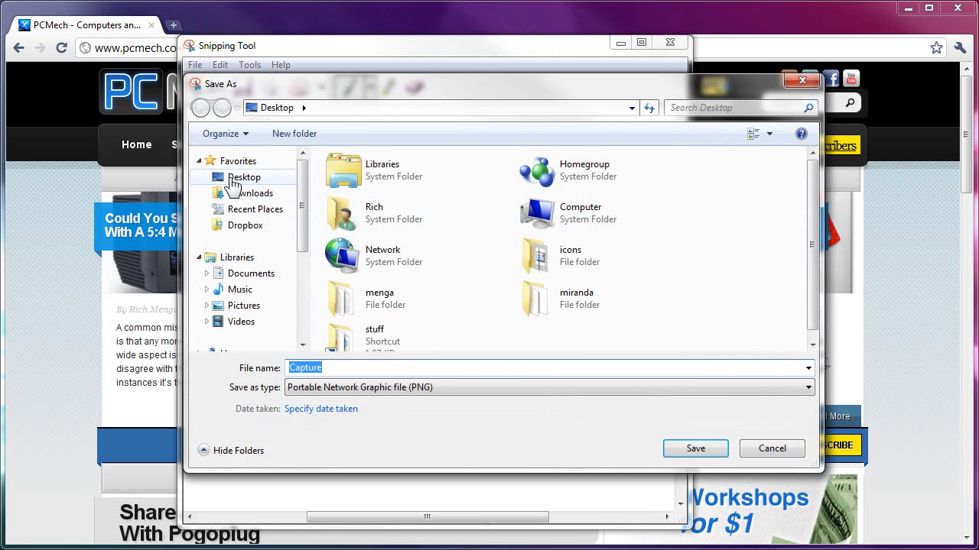
{"action": "left_click", "coordinate": [231, 182]}
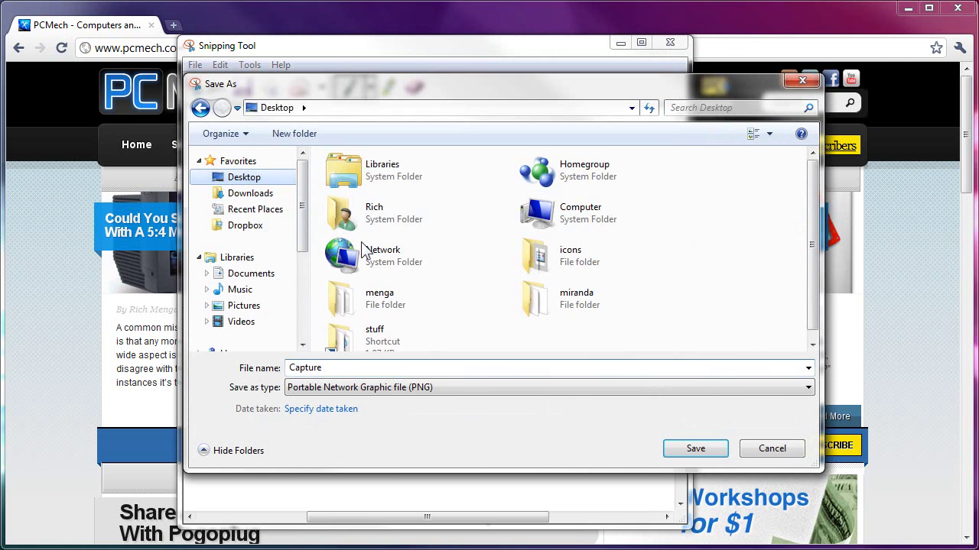
{"action": "left_click", "coordinate": [368, 370]}
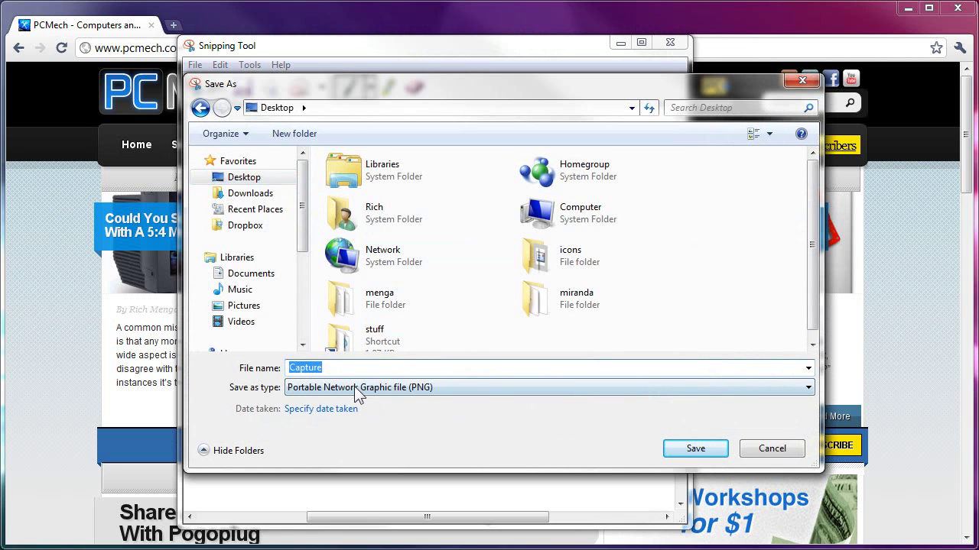
{"action": "left_click", "coordinate": [357, 390]}
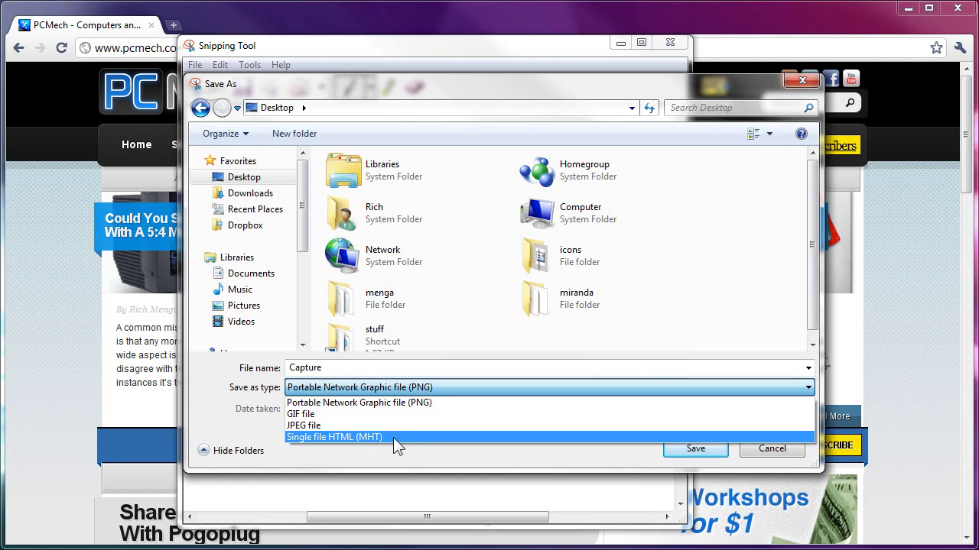
{"action": "left_click", "coordinate": [367, 402]}
{"action": "double_click", "coordinate": [346, 368]}
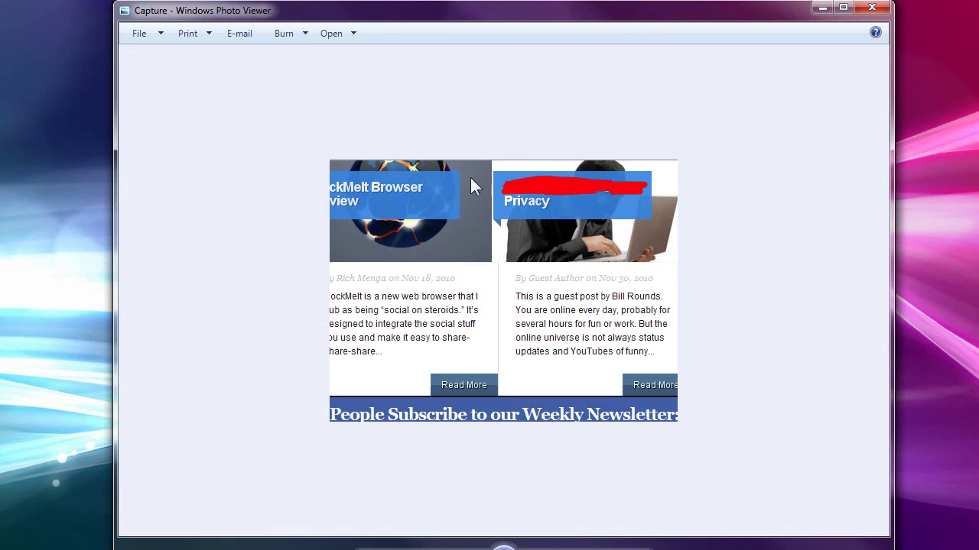
Switch to the Snipping Tool and open its options.
{"action": "left_click", "coordinate": [205, 360]}
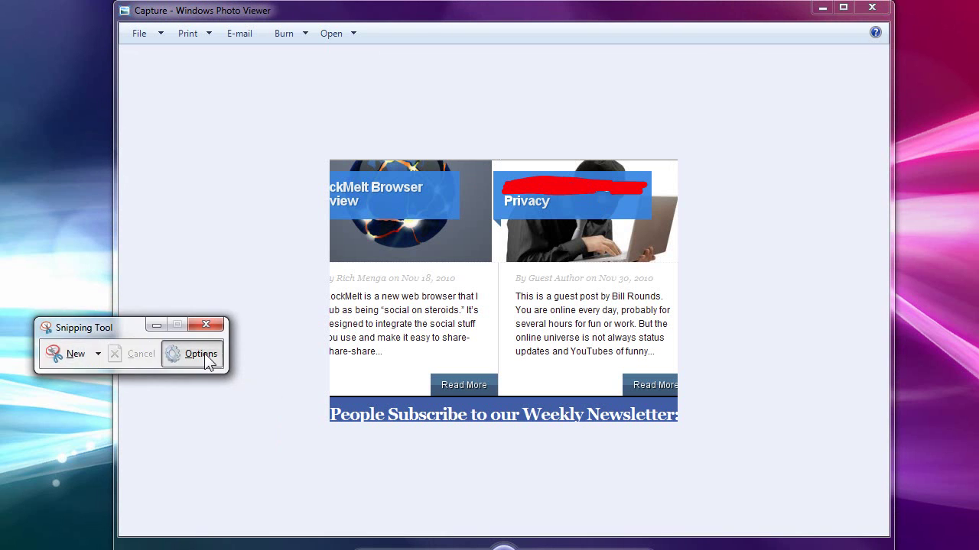